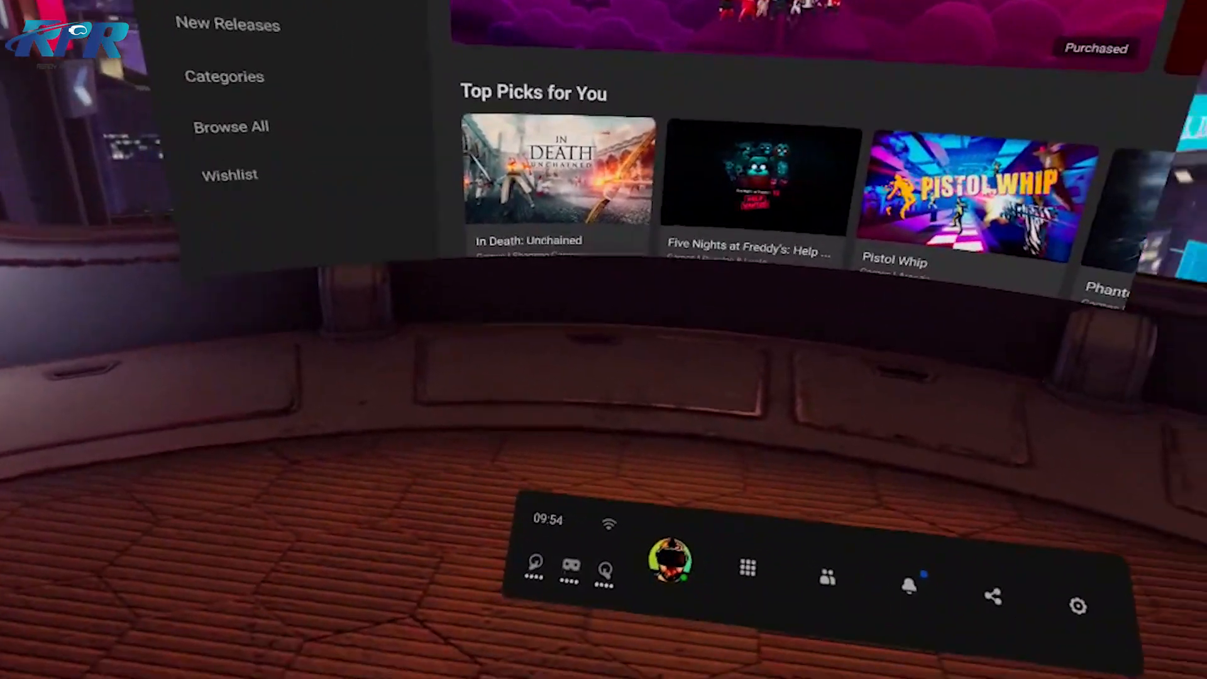
- Show the Apps library's All (80) filter list, then dismiss it leaving apps sorted A–Z
click(650, 558)
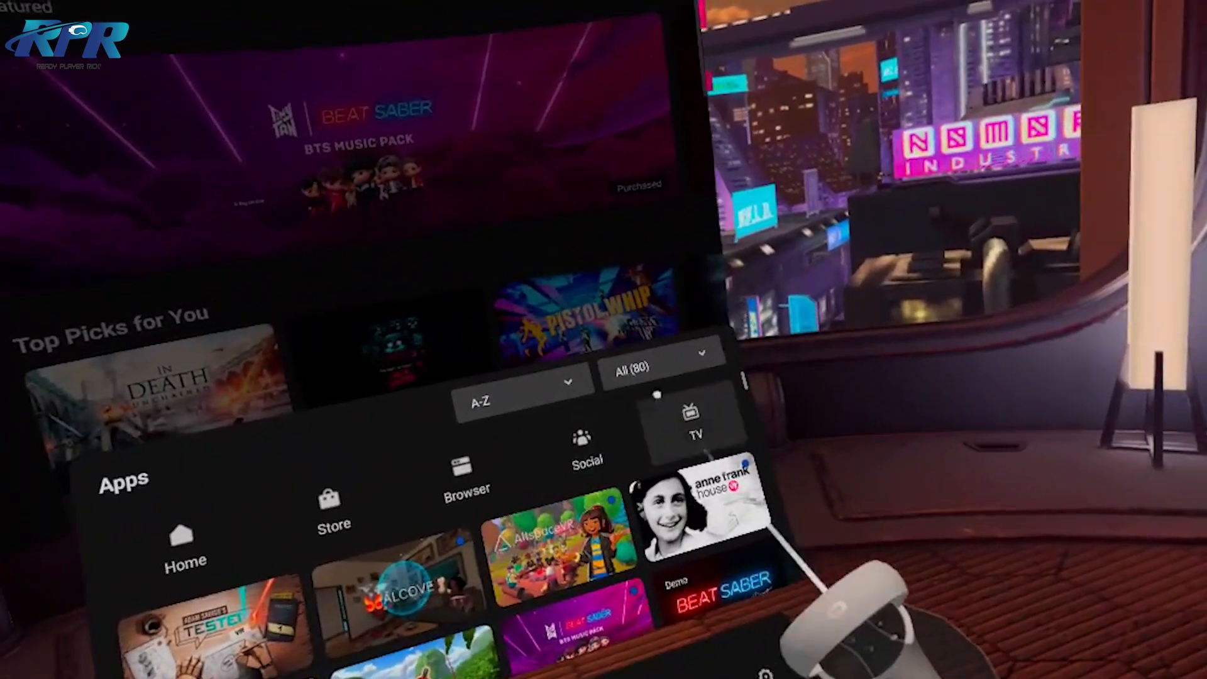
click(688, 363)
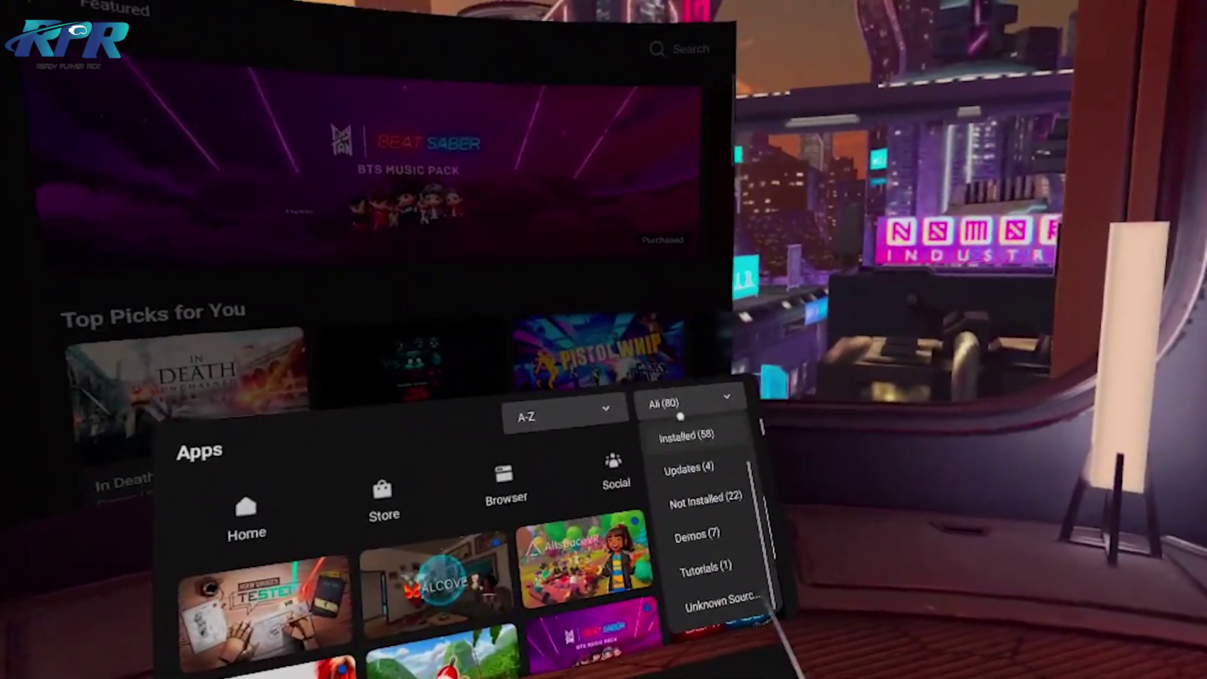
click(679, 410)
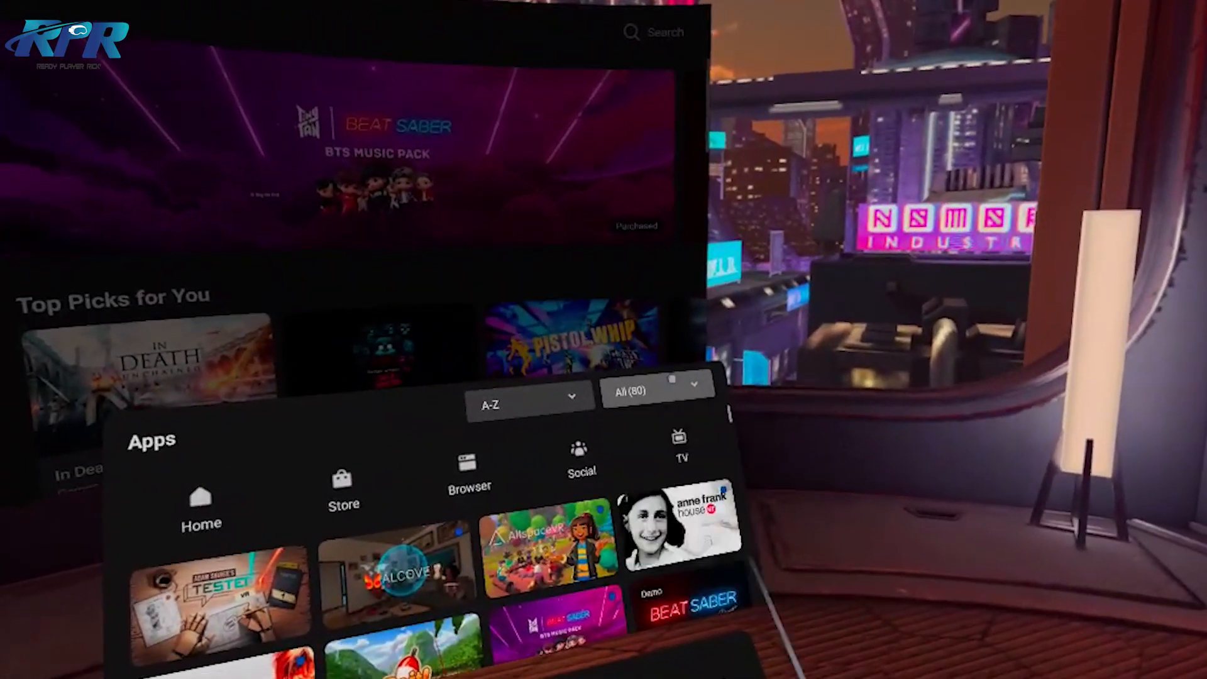